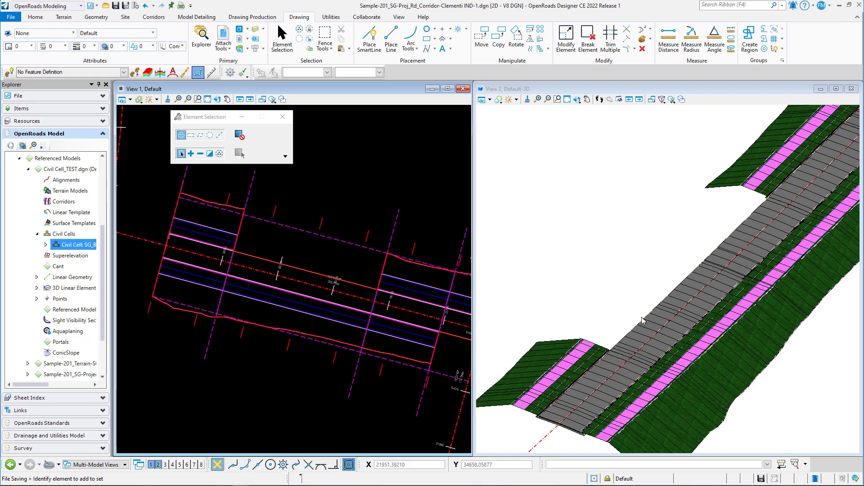
Start placing the SG_Bus-Bay civil cell from the Civil Cell_TEST.dgn reference, using the upper road edge of pavement near 0+090 as its reference element
scroll(602, 328, down, 1)
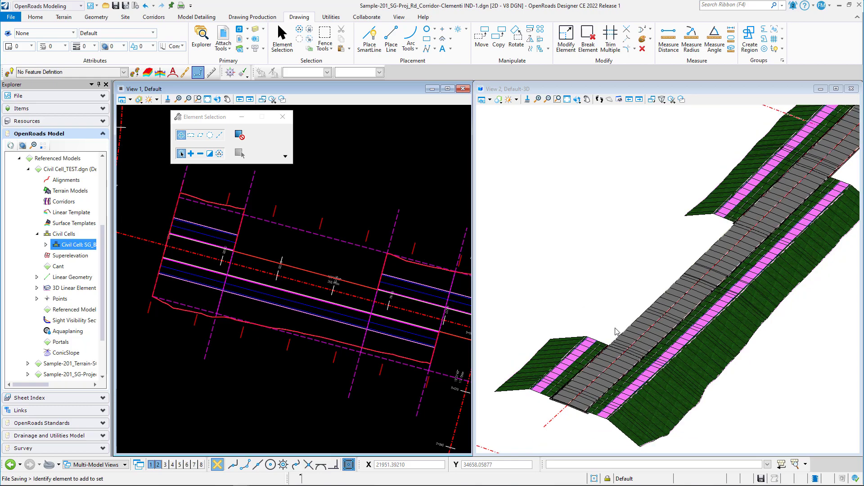
scroll(615, 327, up, 1)
mouse_move(596, 328)
shift+middle_down()
mouse_move(612, 336)
mouse_move(669, 315)
mouse_move(602, 329)
shift+middle_up()
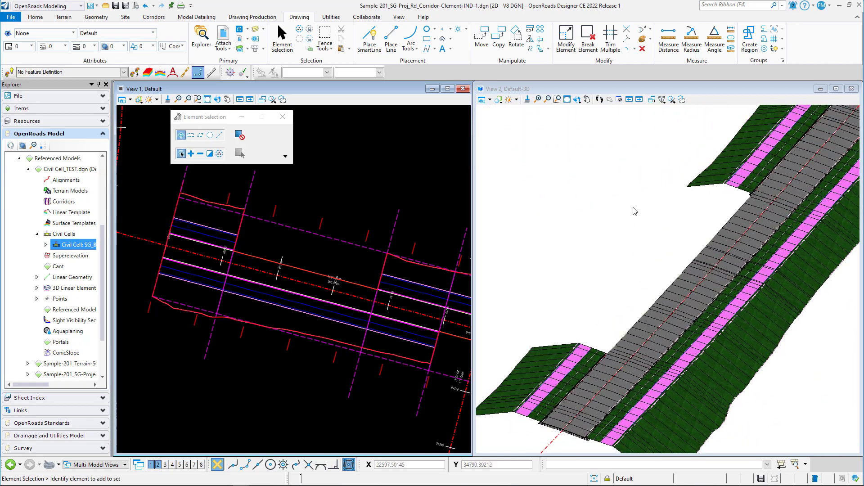
scroll(675, 234, up, 1)
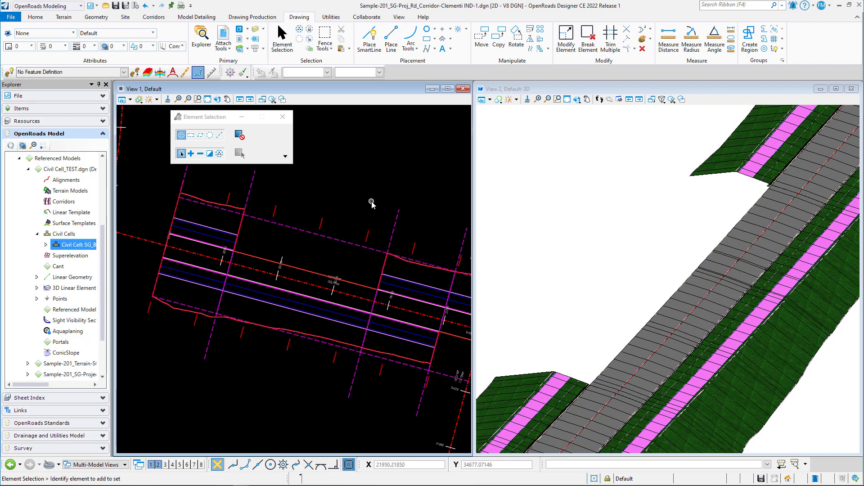
middle_drag(333, 199, 299, 216)
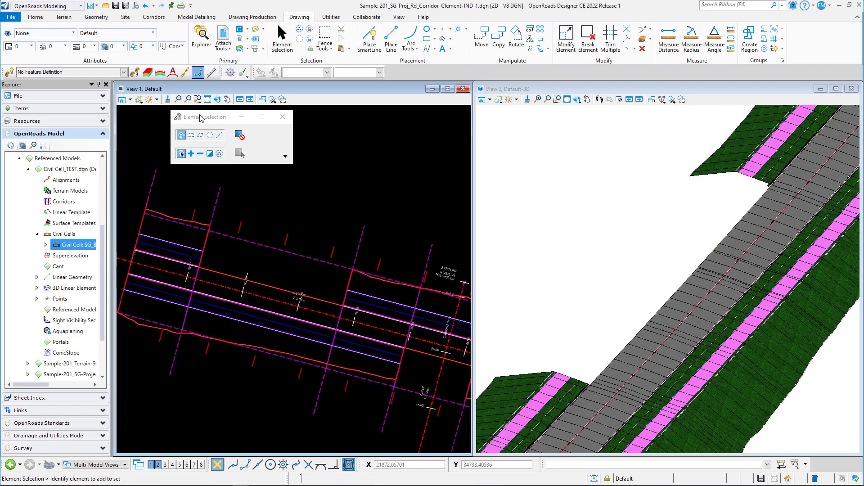
drag(199, 117, 152, 118)
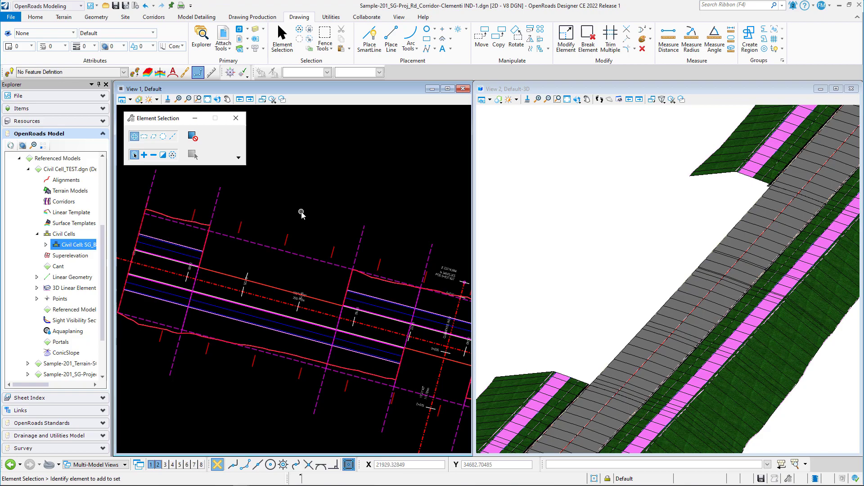
right_click(66, 247)
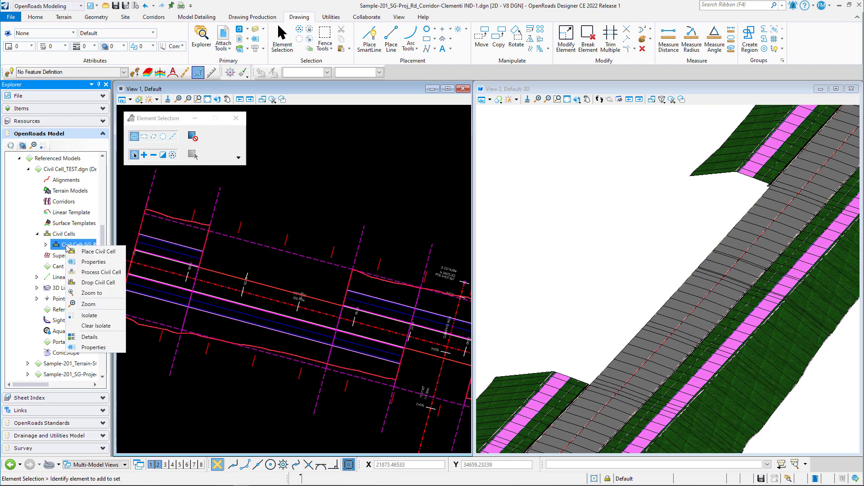
click(95, 252)
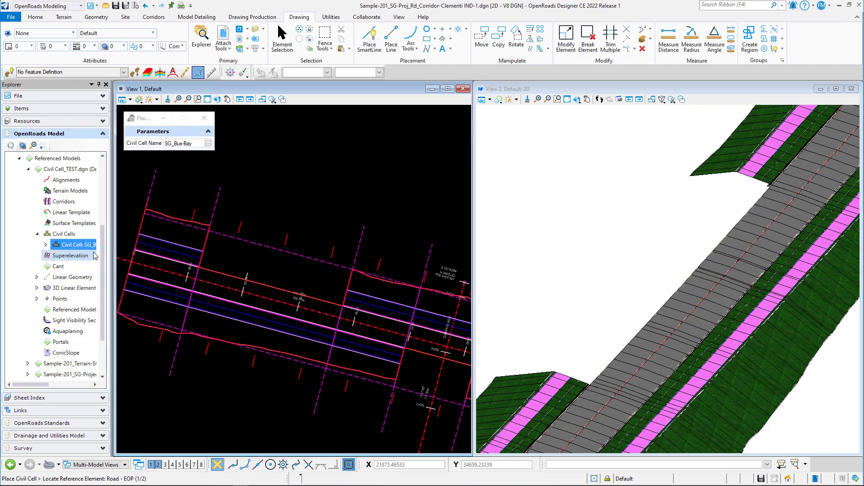
scroll(202, 268, up, 4)
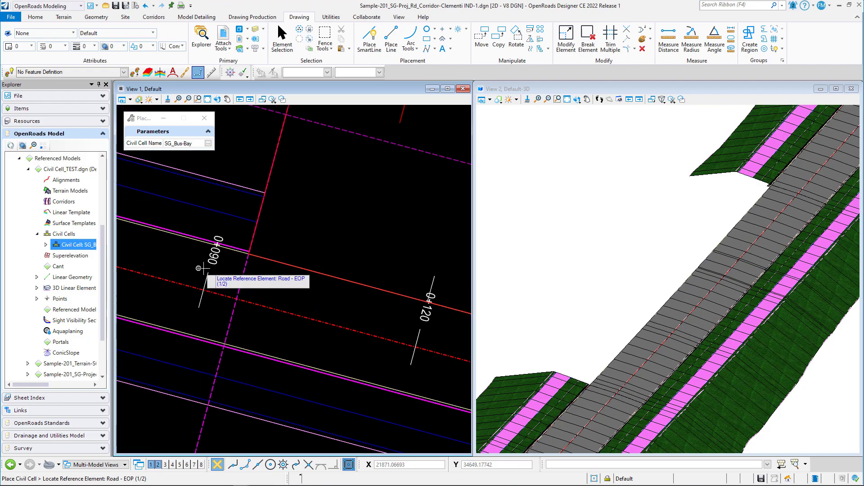
click(233, 247)
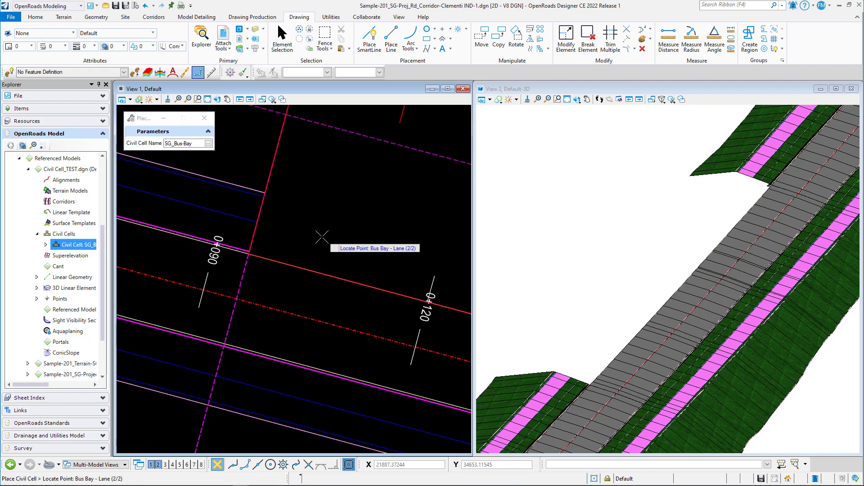
Locate the bus bay lane point at the 0+120 station mark, skip the alternatives and accept the civil cell placement
scroll(267, 241, down, 4)
scroll(340, 258, up, 5)
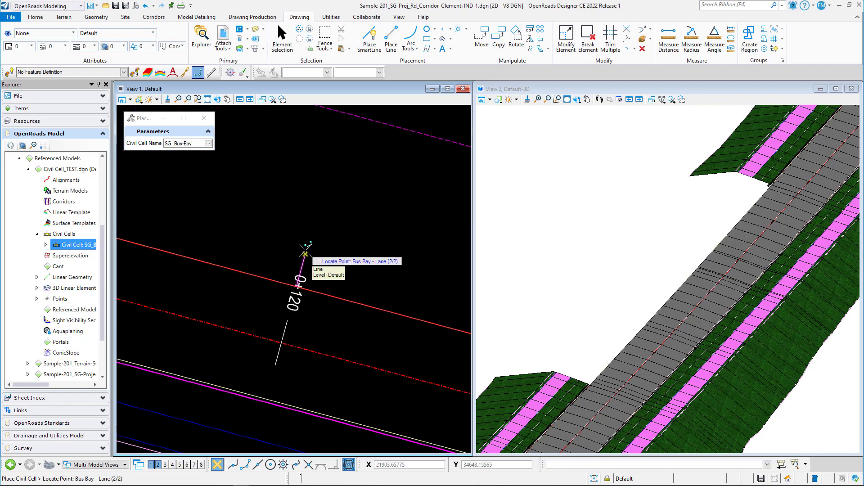
click(306, 254)
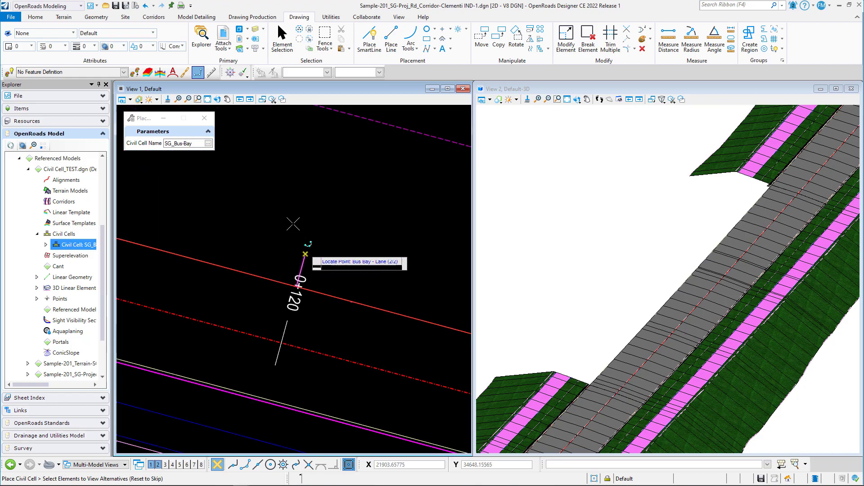
scroll(255, 231, down, 4)
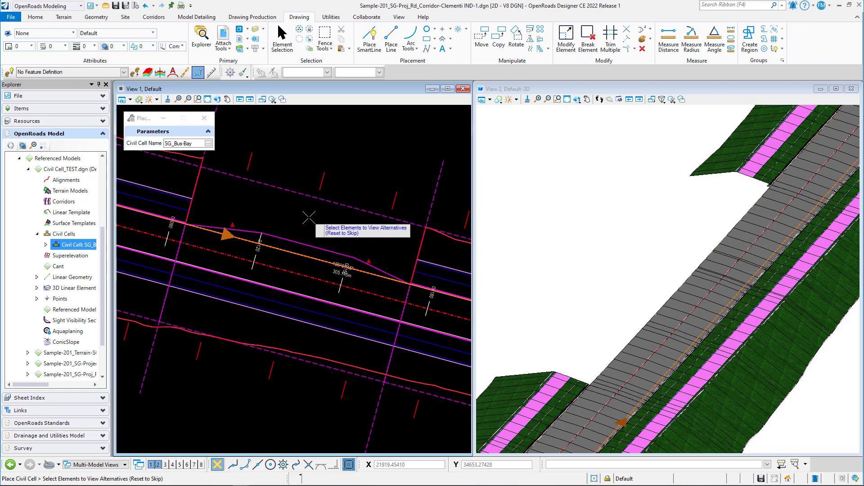
right_click(309, 218)
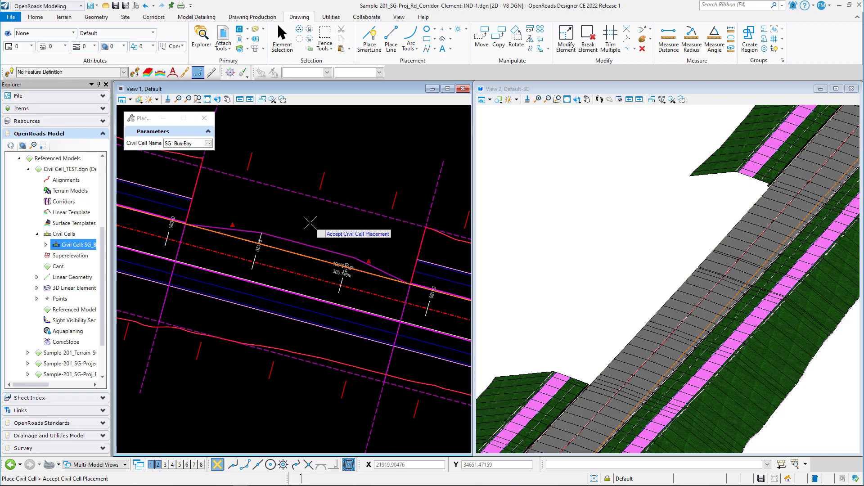
click(310, 222)
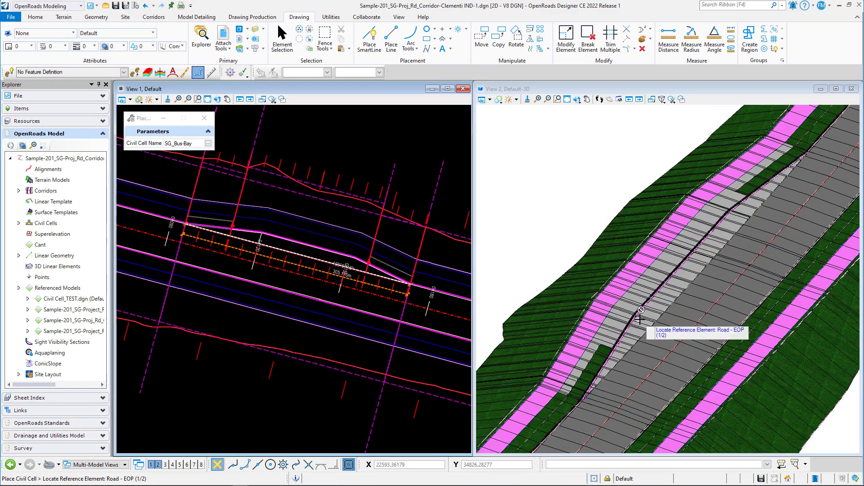
End the civil cell placement and examine the new bus bay in 3D, in plan and in the corridor cross section
shift+middle_drag(640, 319, 634, 287)
scroll(613, 286, down, 2)
scroll(675, 261, up, 3)
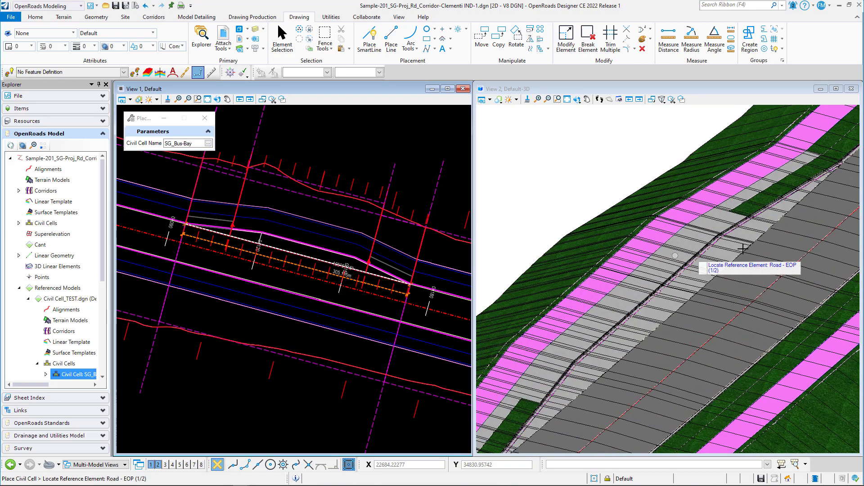
shift+middle_drag(795, 248, 784, 258)
middle_drag(604, 301, 605, 315)
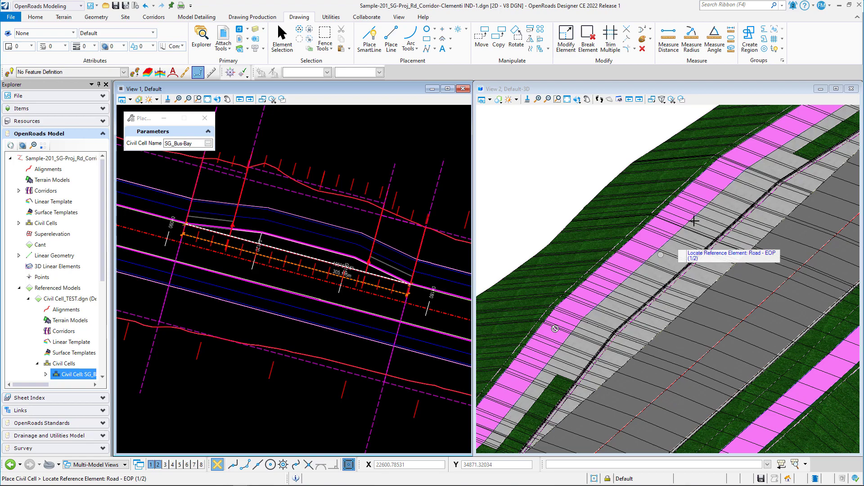
scroll(313, 198, up, 2)
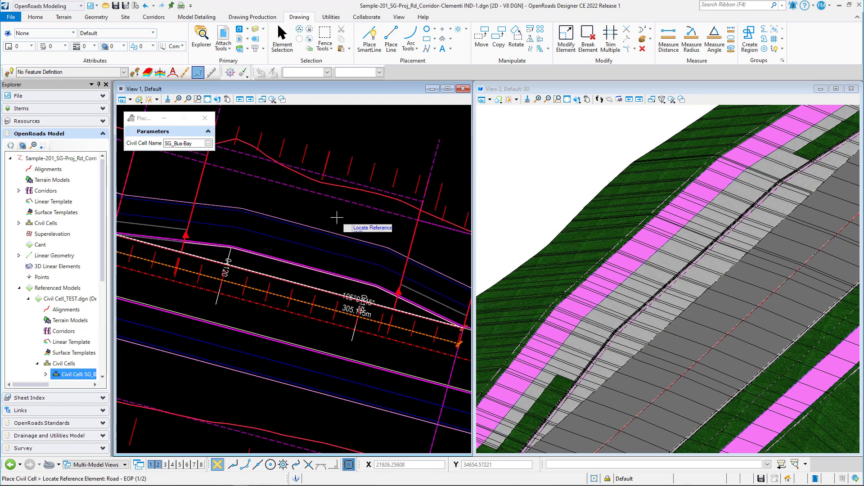
right_click(337, 218)
right_click(336, 217)
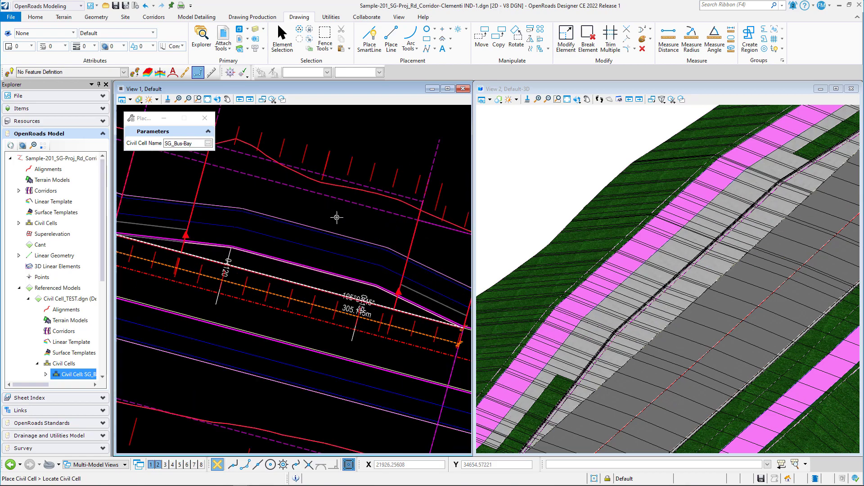
middle_drag(392, 231, 391, 242)
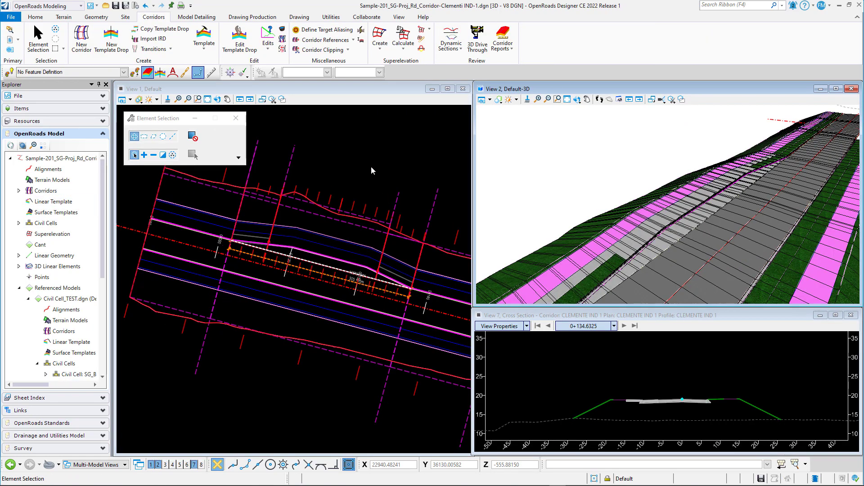
middle_drag(386, 189, 349, 196)
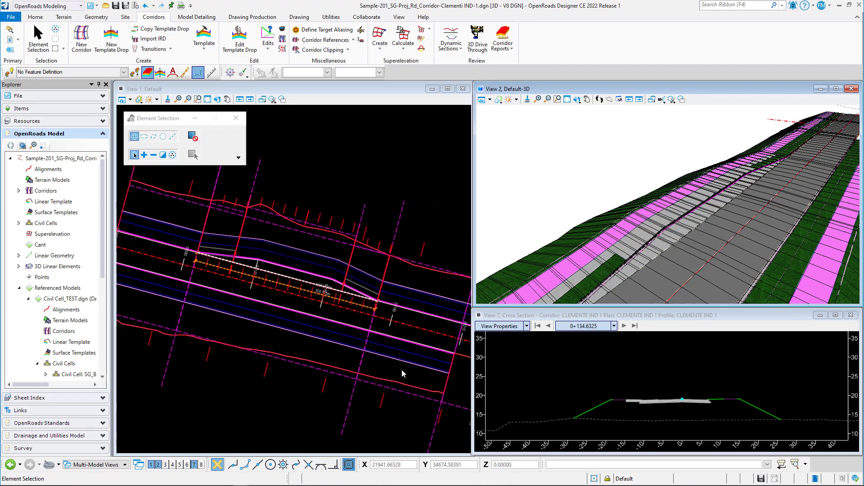
middle_drag(670, 402, 680, 402)
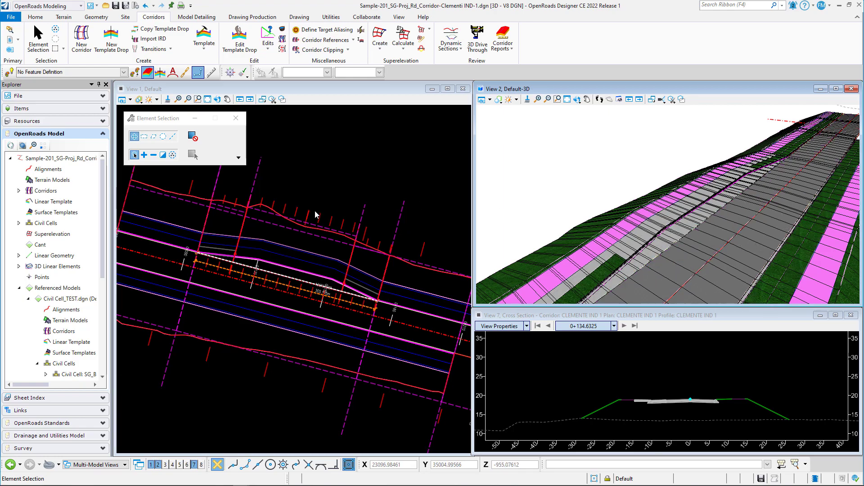
Set up a Single Offset Partial with the Bus Shelter (Type-IH) feature definition
middle_drag(336, 185, 336, 194)
click(336, 194)
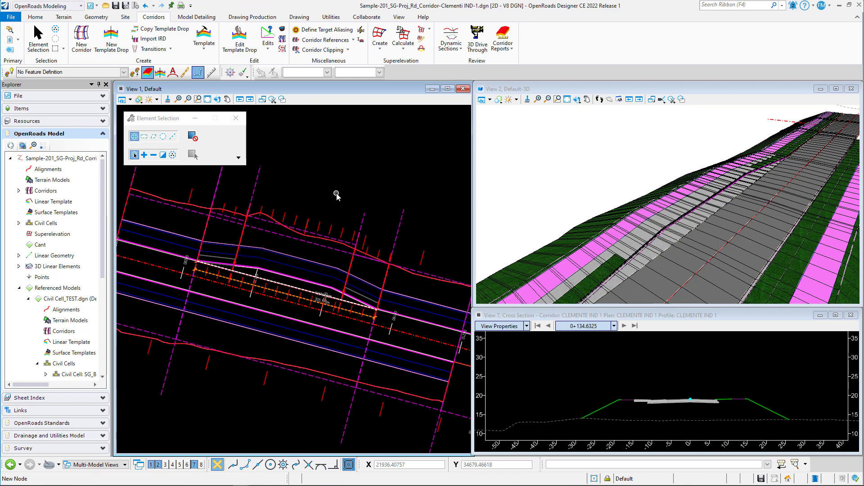
click(96, 17)
click(297, 29)
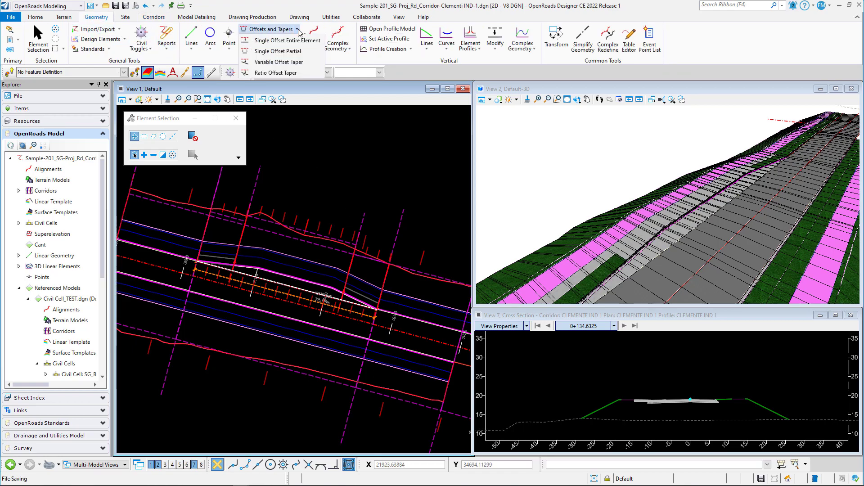
click(279, 54)
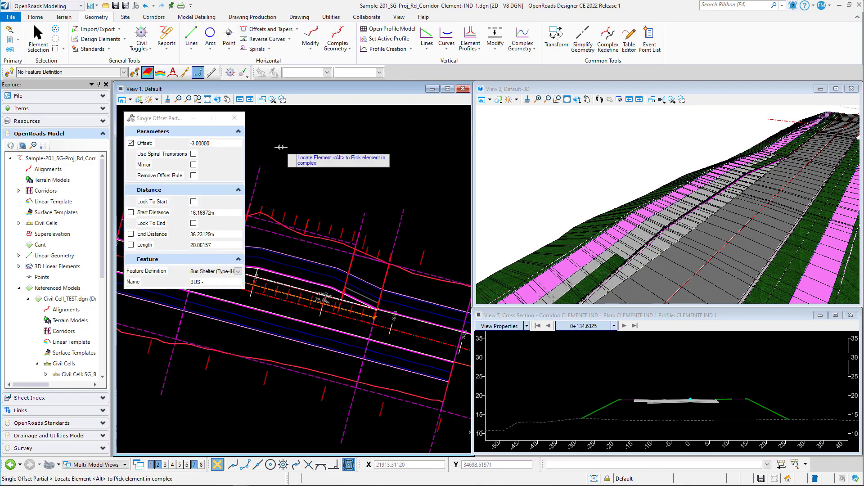
click(238, 271)
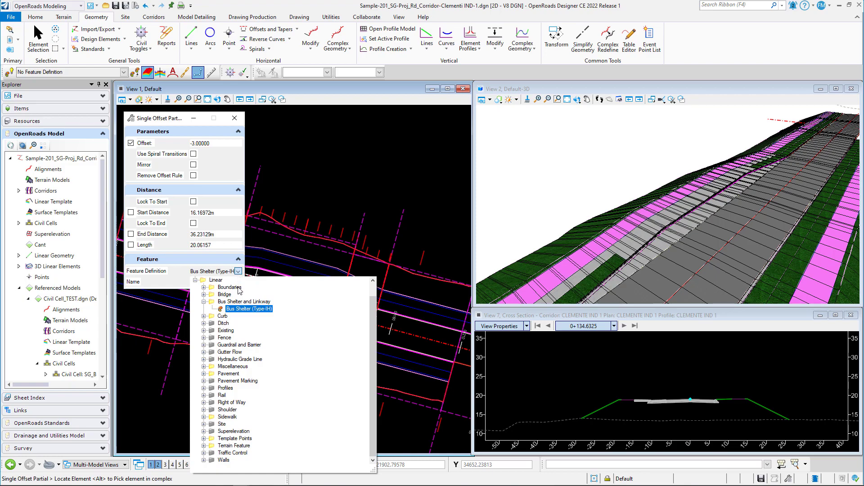
click(257, 310)
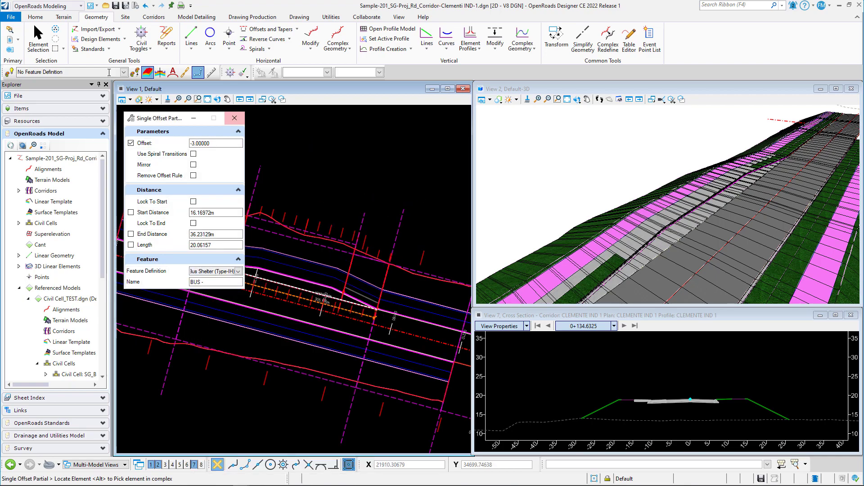
click(148, 73)
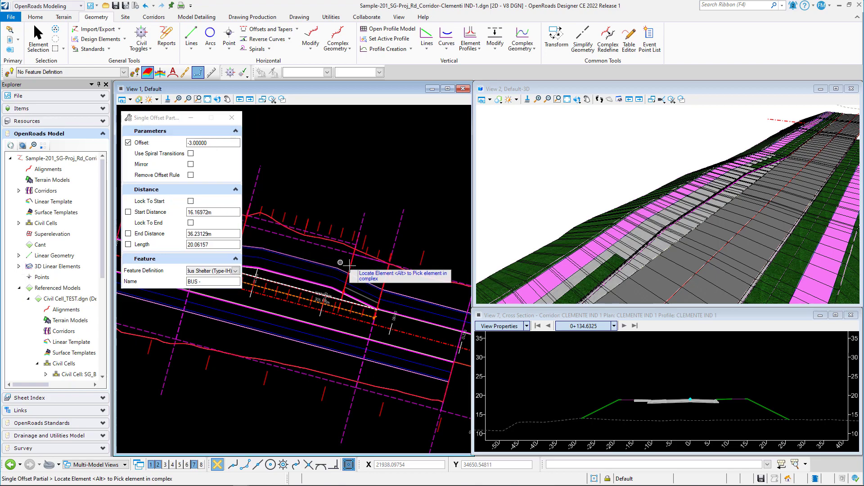
Offset the bus bay's edge line by -3 m as a bus shelter, from about 0+014.09 to about 0+033.35
scroll(324, 315, up, 4)
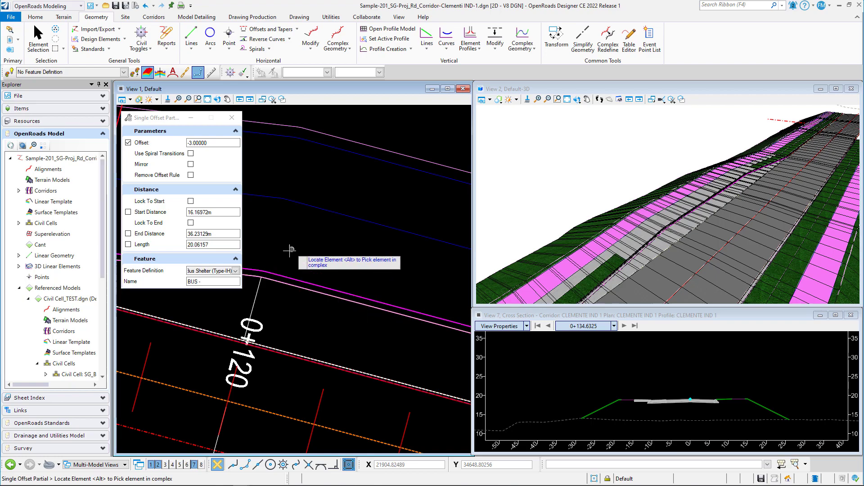
click(278, 274)
scroll(300, 255, down, 2)
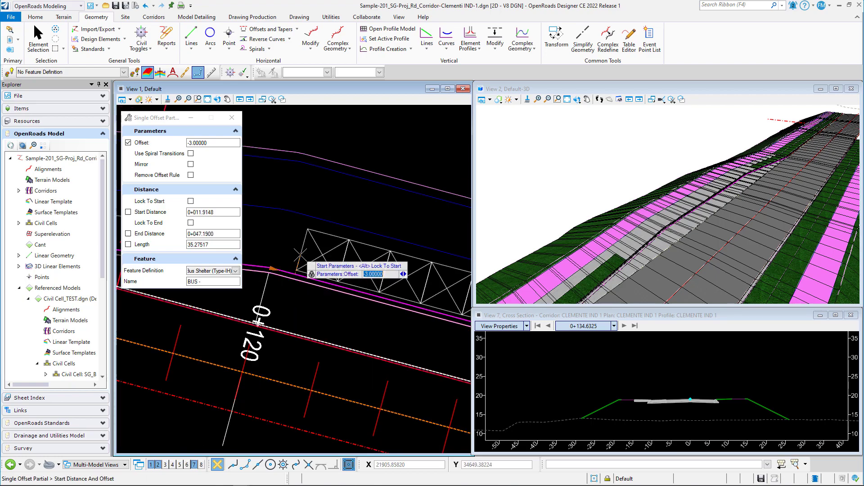
scroll(300, 255, down, 1)
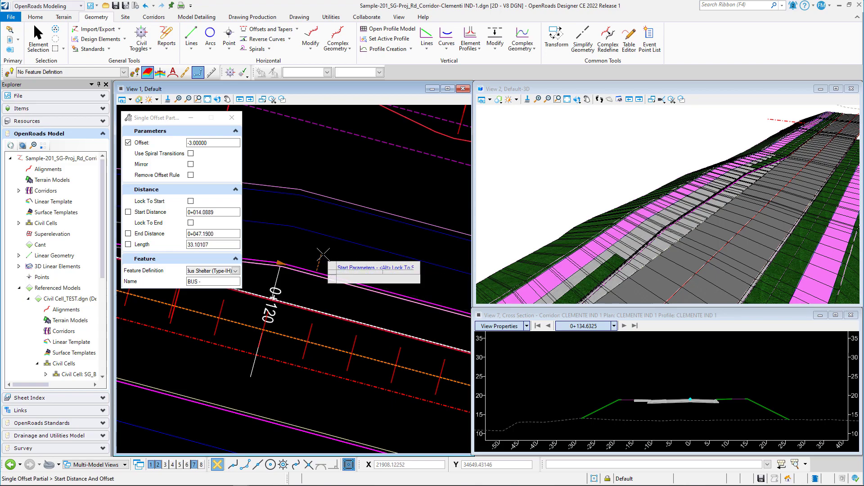
click(321, 255)
middle_drag(377, 264, 296, 229)
scroll(296, 229, down, 2)
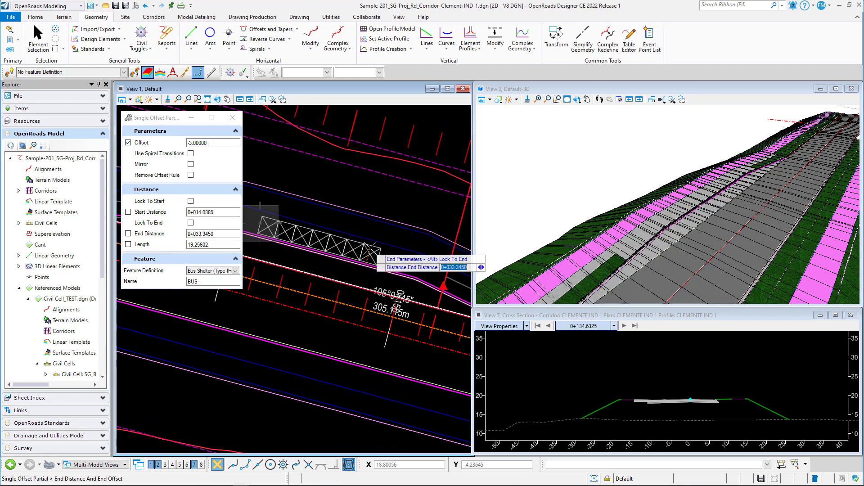
click(370, 249)
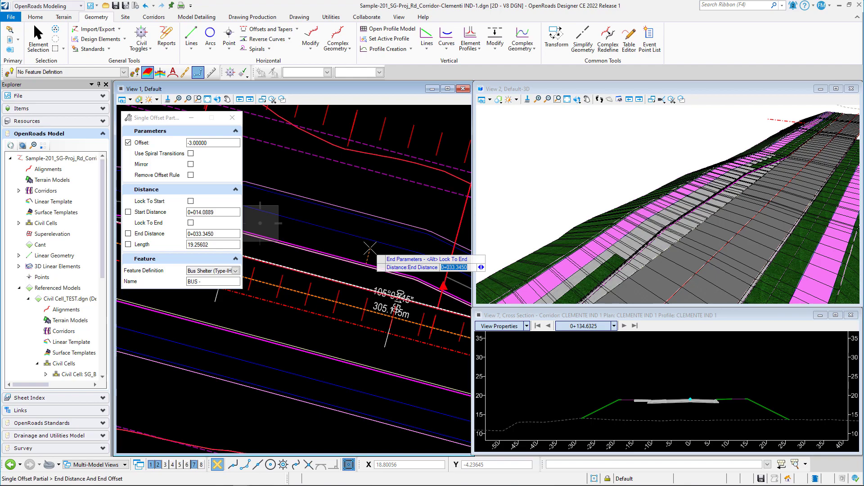
click(362, 250)
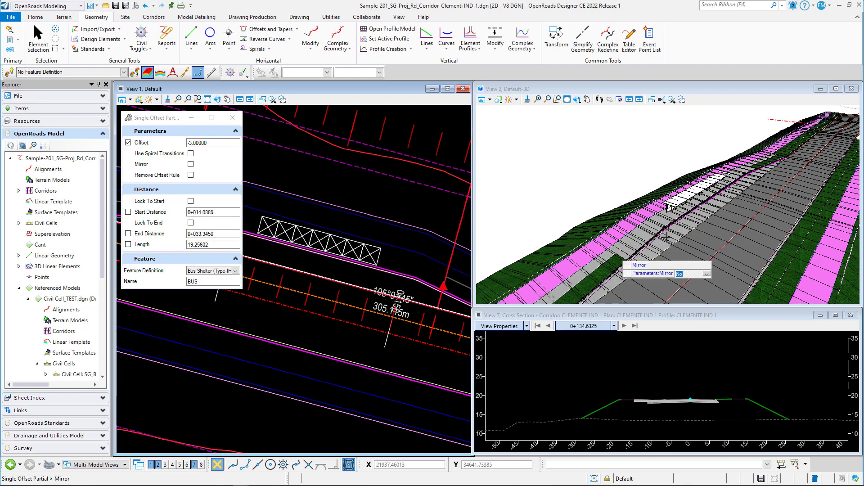
Examine the bus shelter's roof, panels and benches up close in the 3D model
scroll(697, 191, up, 4)
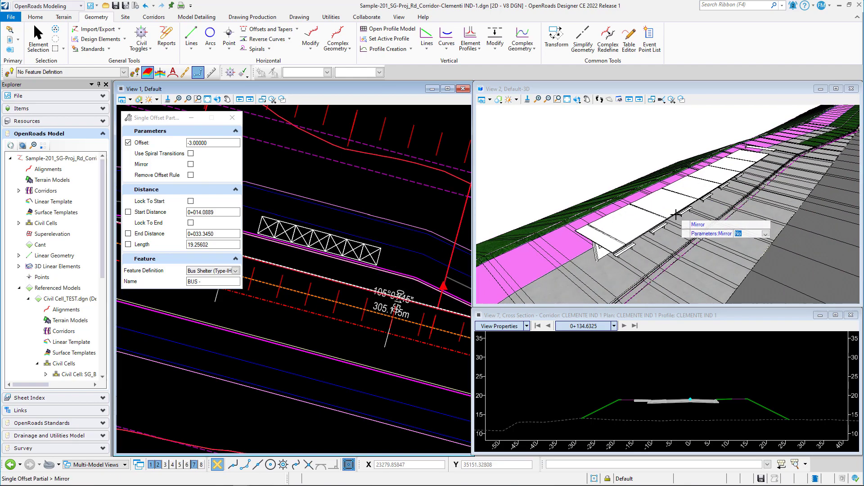
shift+middle_drag(650, 224, 677, 184)
scroll(664, 268, up, 2)
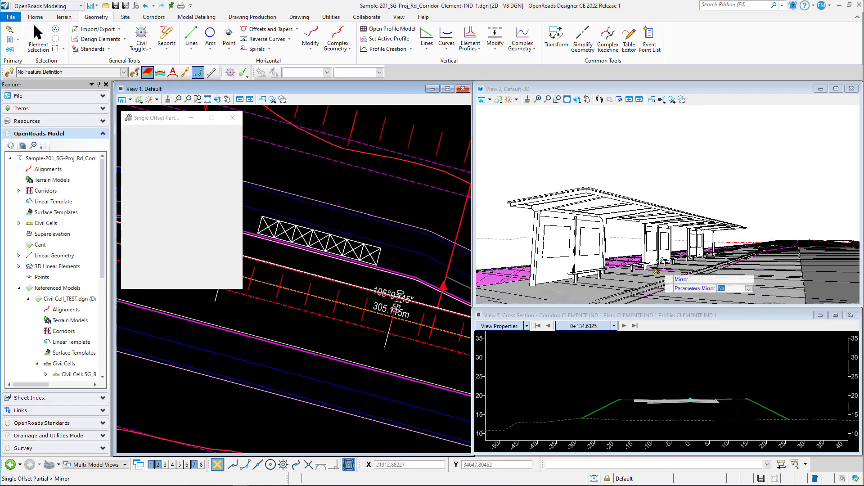
End the Single Offset Partial command and examine the bus shelter up close in the corridor cross section at 0+134.6325
shift+middle_drag(659, 268, 653, 273)
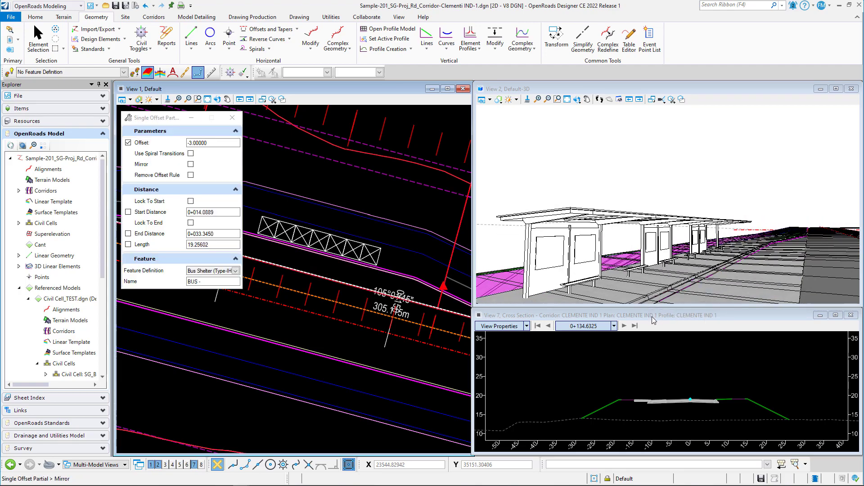
key(Escape)
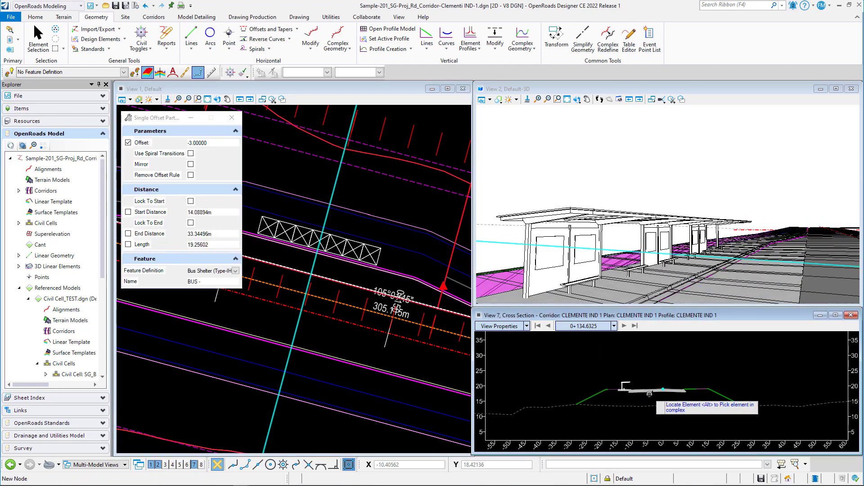
scroll(642, 401, up, 4)
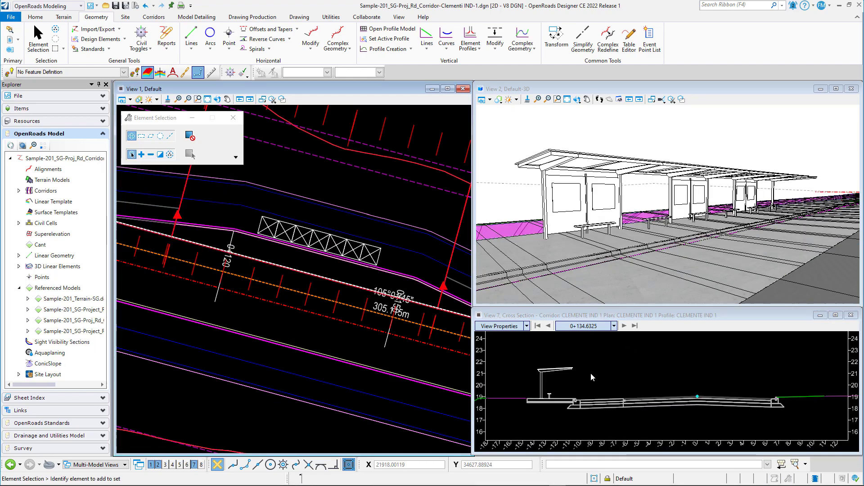
scroll(592, 381, up, 2)
scroll(594, 383, up, 1)
middle_drag(600, 380, 711, 369)
scroll(637, 369, up, 2)
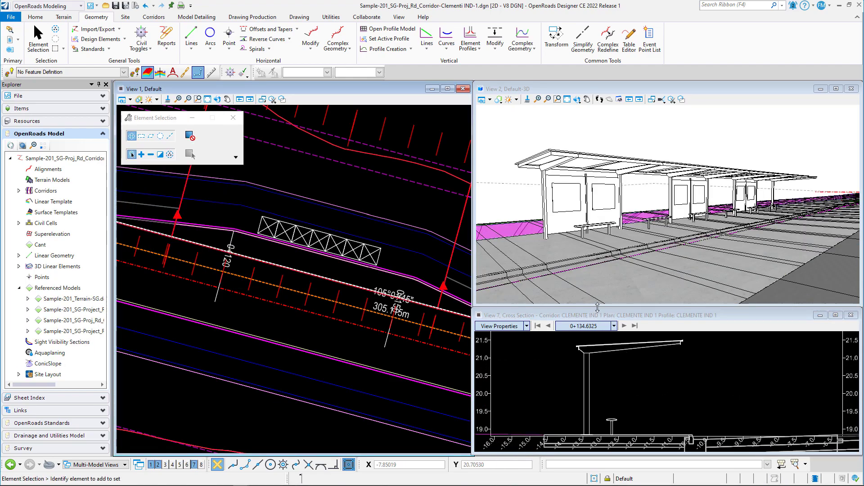
Temporarily enlarge the cross section view to inspect the shelter against the footway, kerb and full corridor section, then restore its height
drag(597, 308, 601, 219)
middle_drag(610, 311, 615, 346)
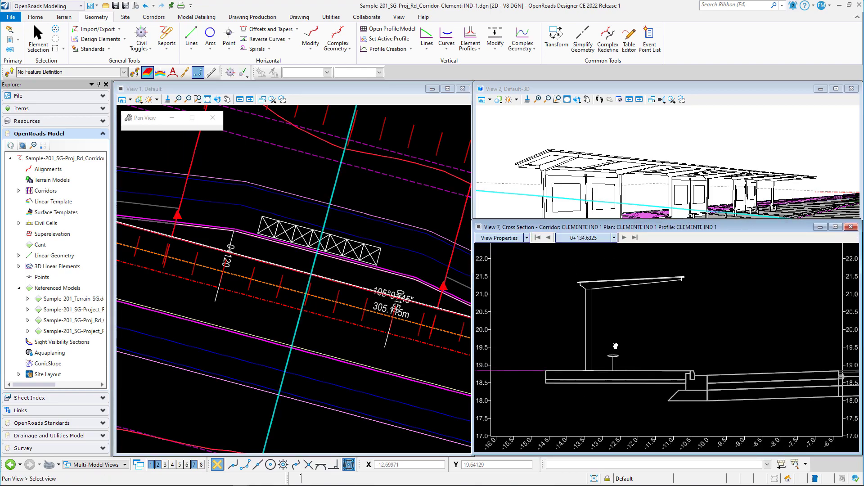
right_click(615, 346)
scroll(606, 346, down, 3)
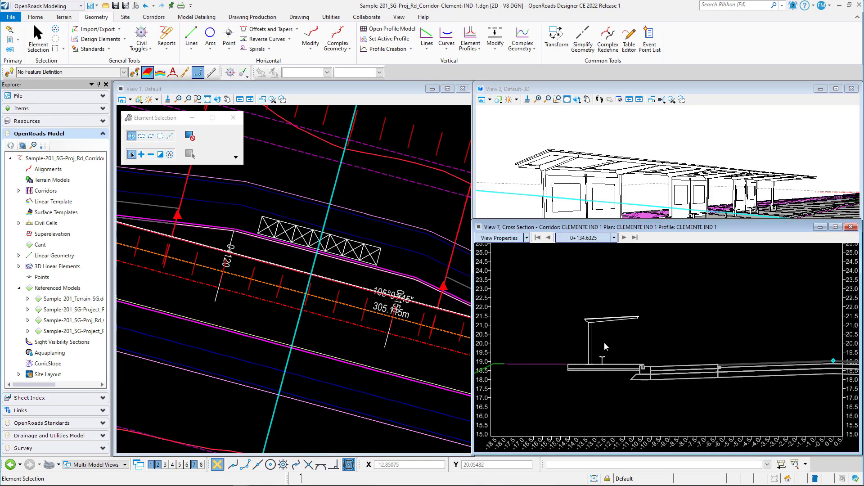
scroll(605, 347, down, 5)
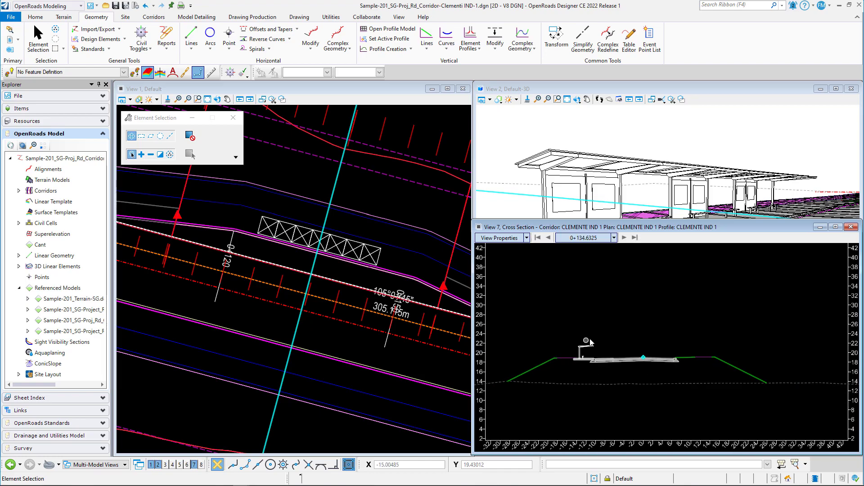
scroll(589, 342, up, 3)
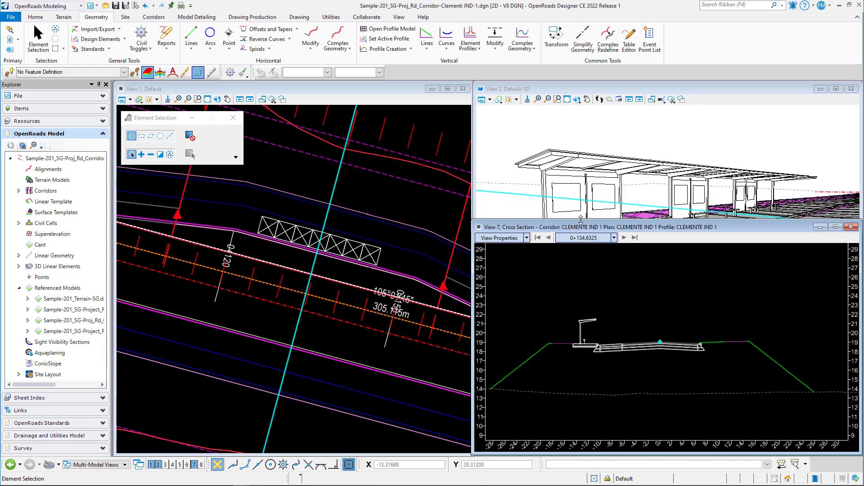
drag(581, 220, 609, 310)
Examine the bus shelter along the bus bay from above in the 3D model and in the wider plan view
scroll(638, 227, down, 3)
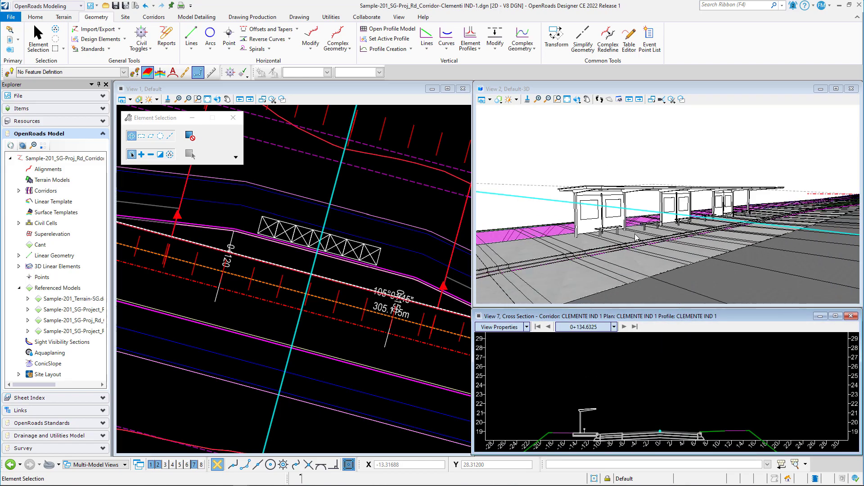
shift+middle_drag(638, 228, 634, 249)
scroll(377, 254, down, 5)
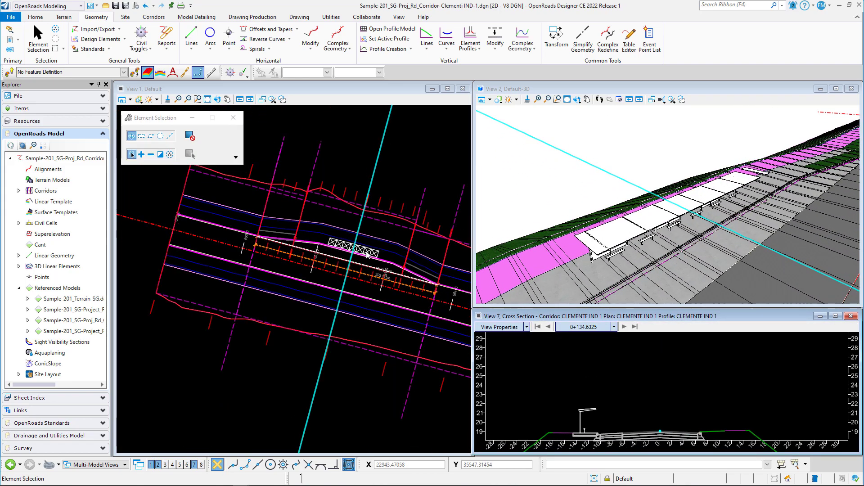
middle_drag(400, 231, 349, 235)
click(360, 187)
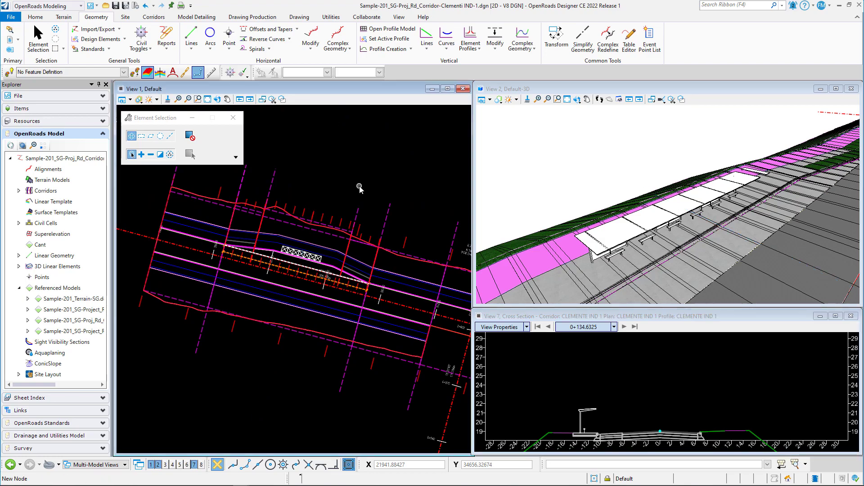